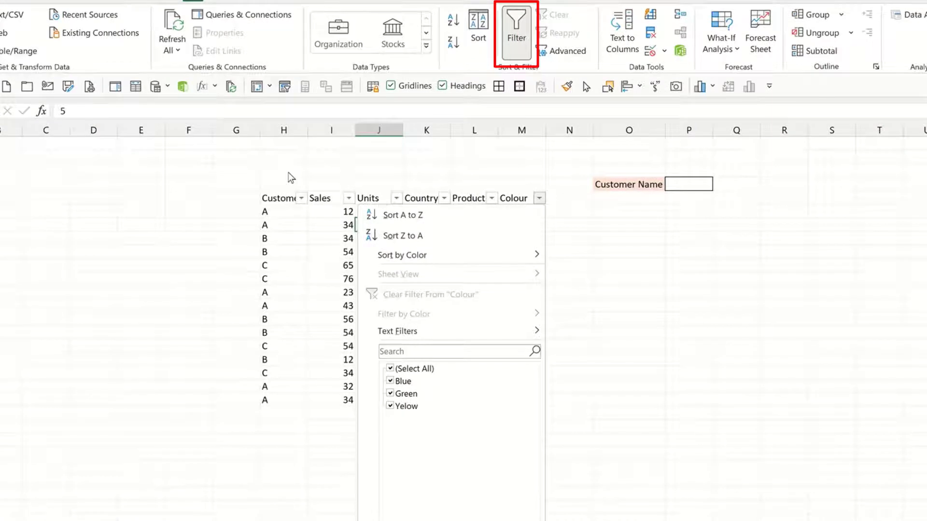
- Close the Colour filter list and remove the filter dropdowns from the customer sales table's header row
click(289, 175)
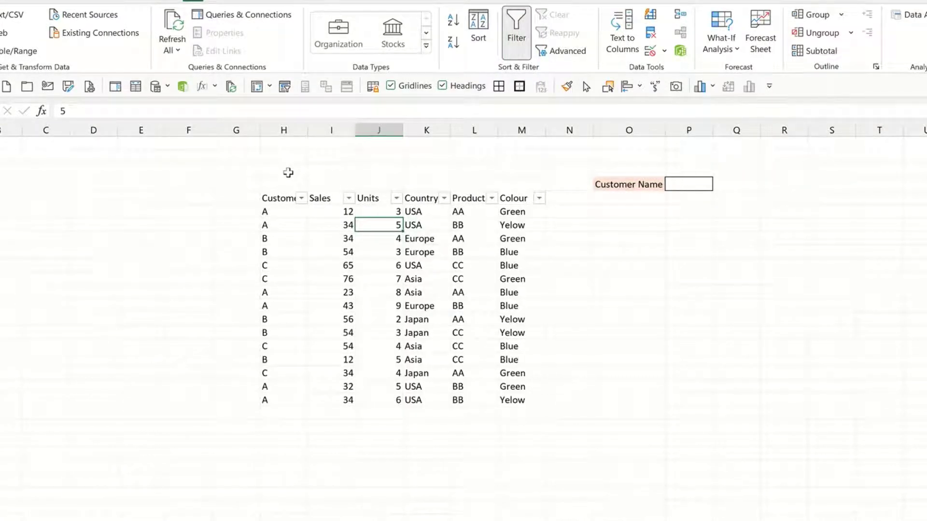
click(421, 239)
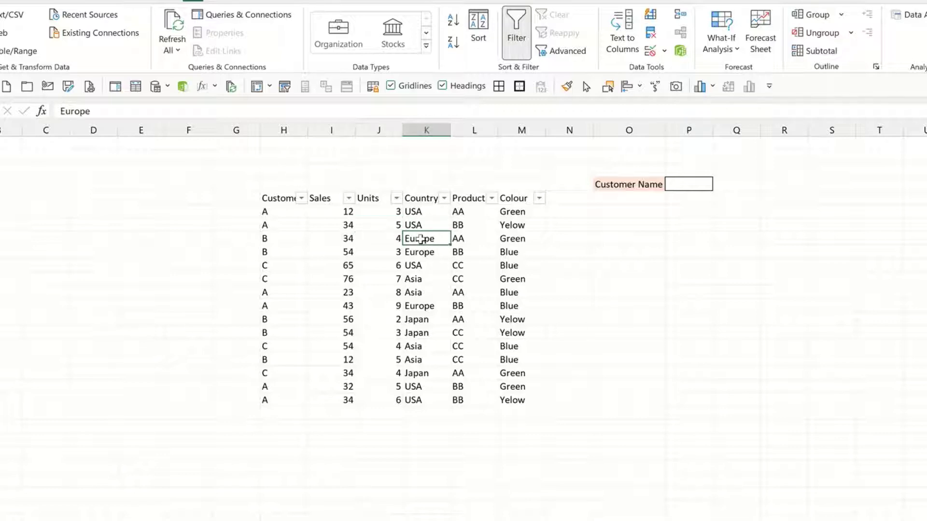
click(514, 45)
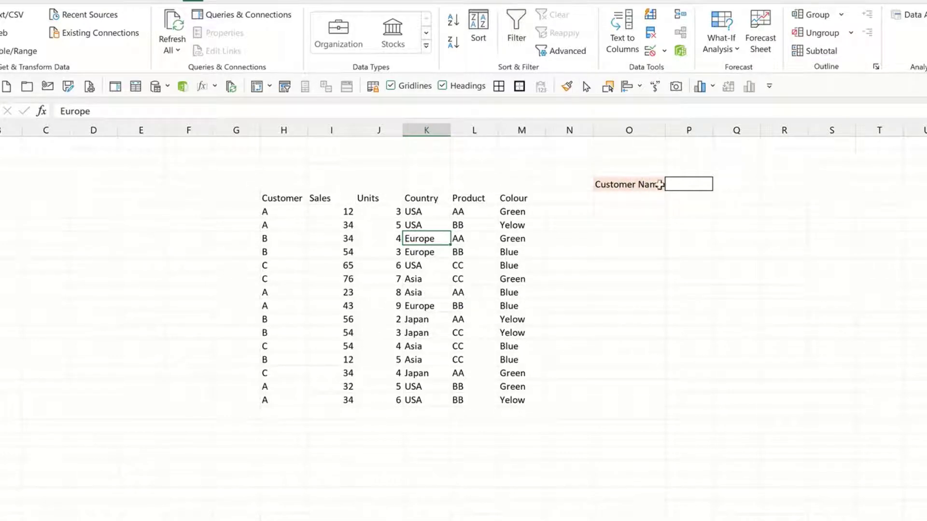
- Enter A as the Customer Name criterion in cell P4
click(674, 184)
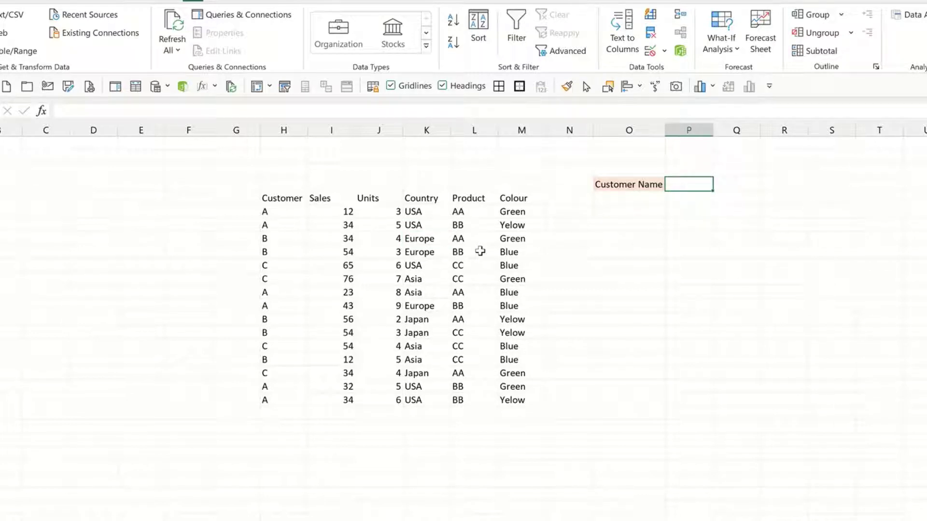
text(A)
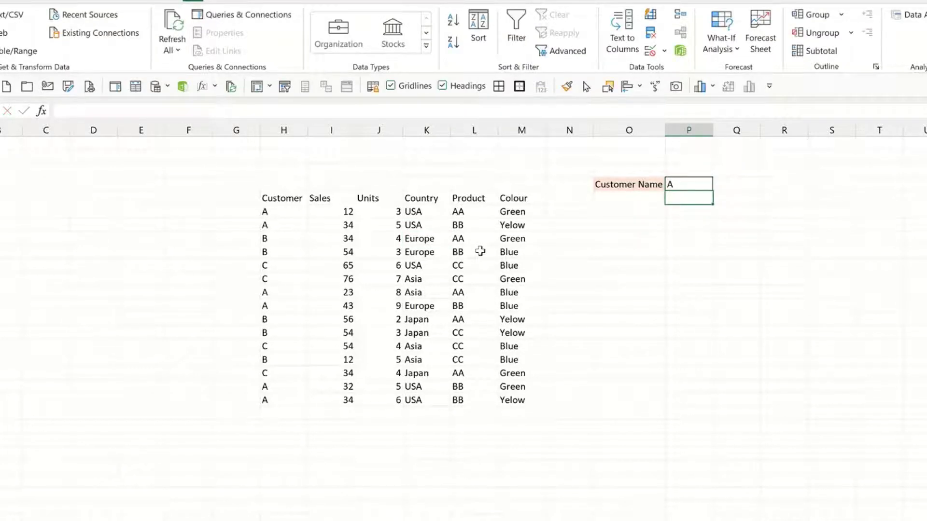
key(Return)
- Enter the formula =FILTER(H6:M20,H6:H20=P4) in cell P6 to extract all table rows matching the Customer Name
click(678, 211)
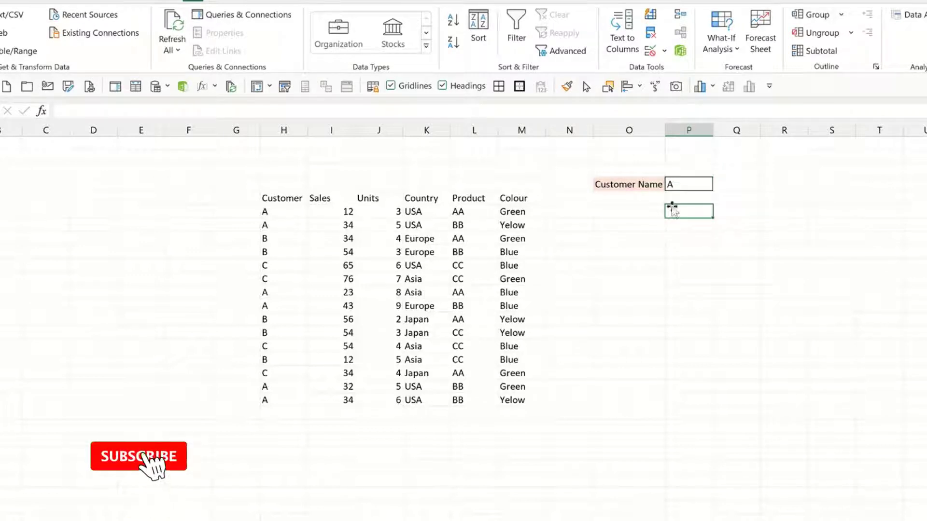
drag(683, 211, 851, 349)
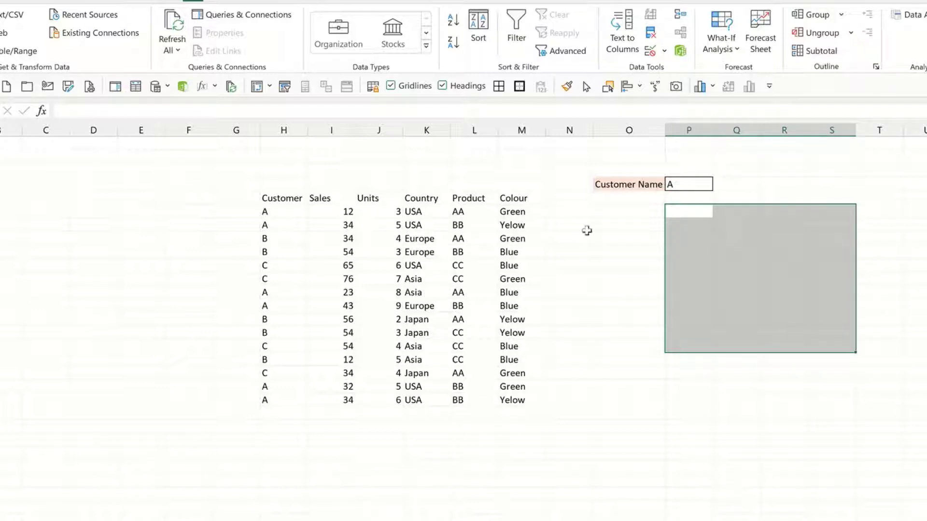
click(673, 210)
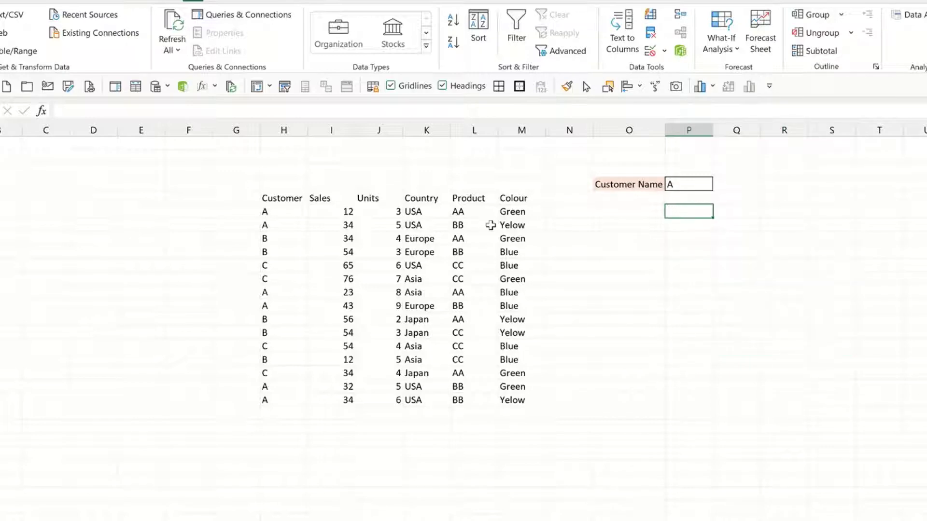
text(=filte)
text(r)
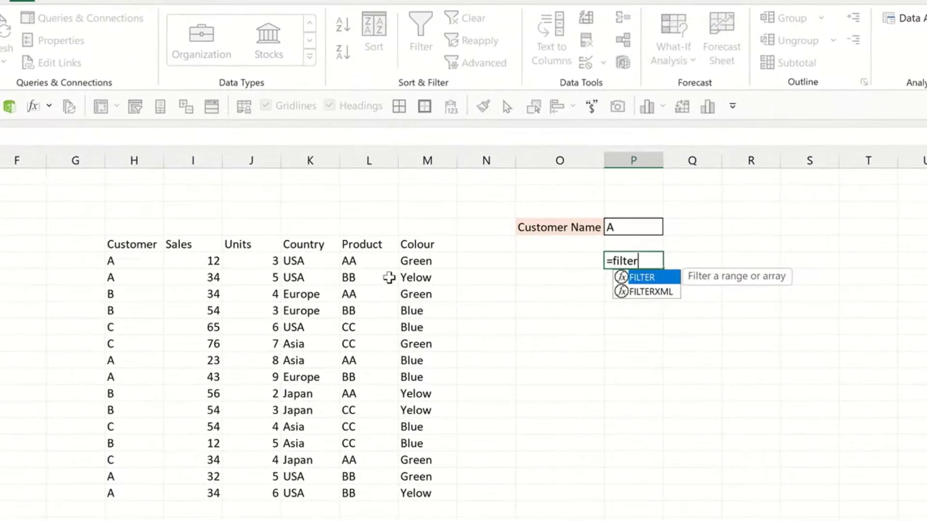
text(()
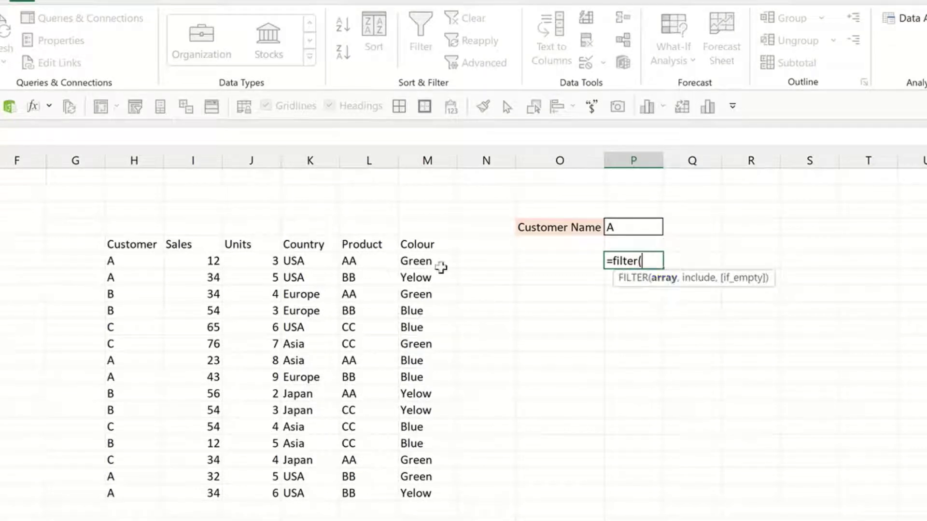
drag(130, 261, 404, 488)
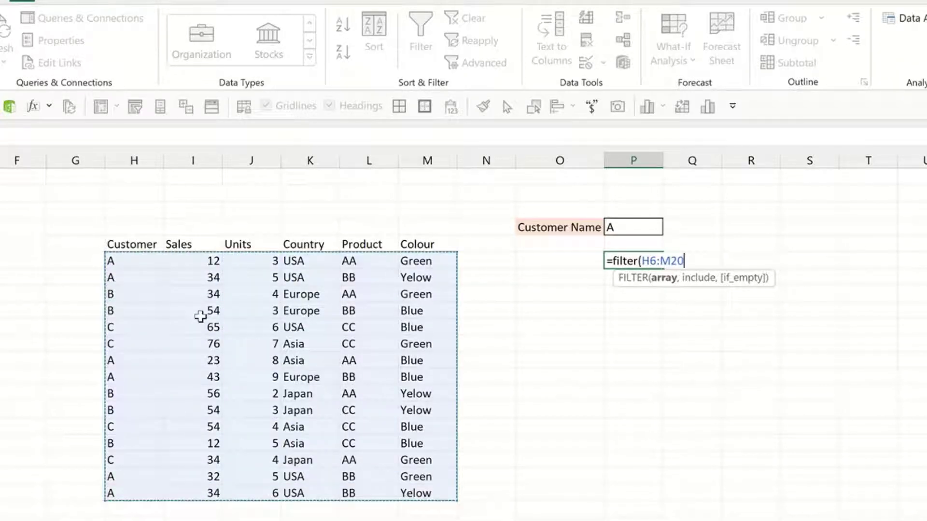
text(,)
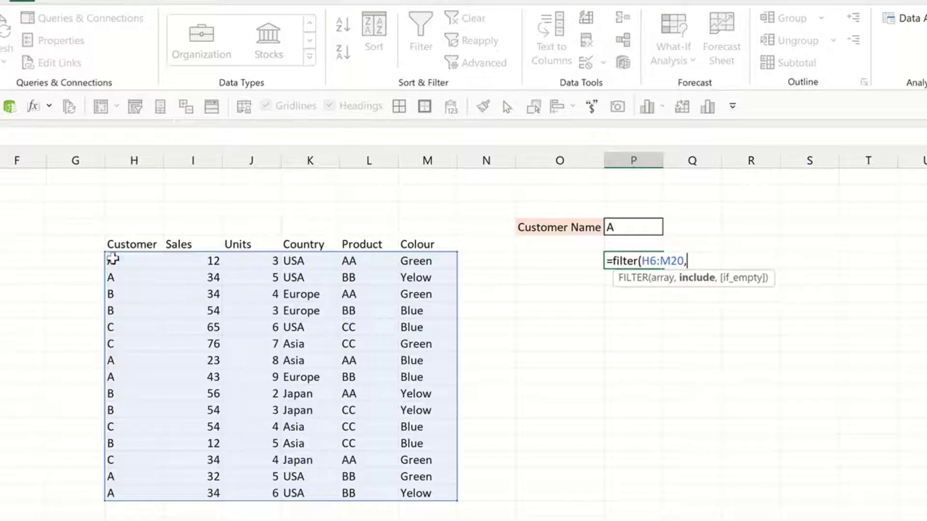
drag(120, 259, 127, 485)
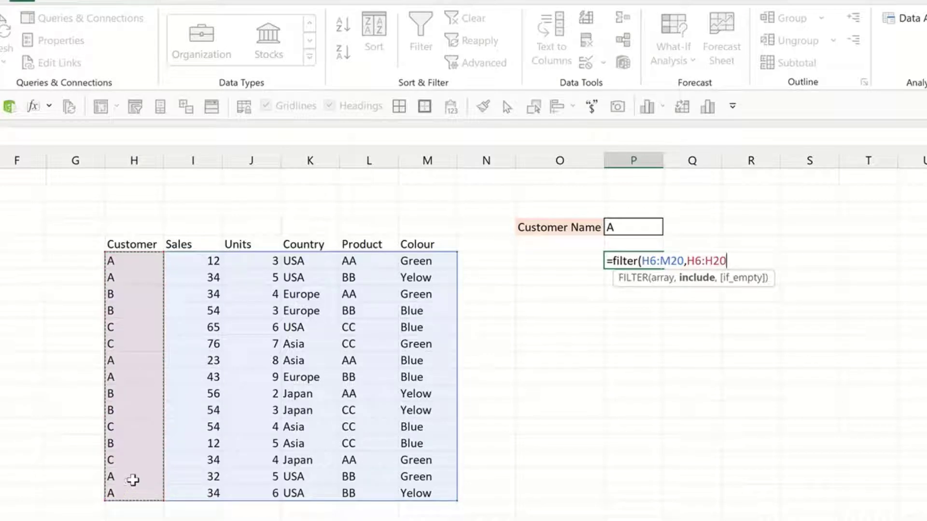
text(=)
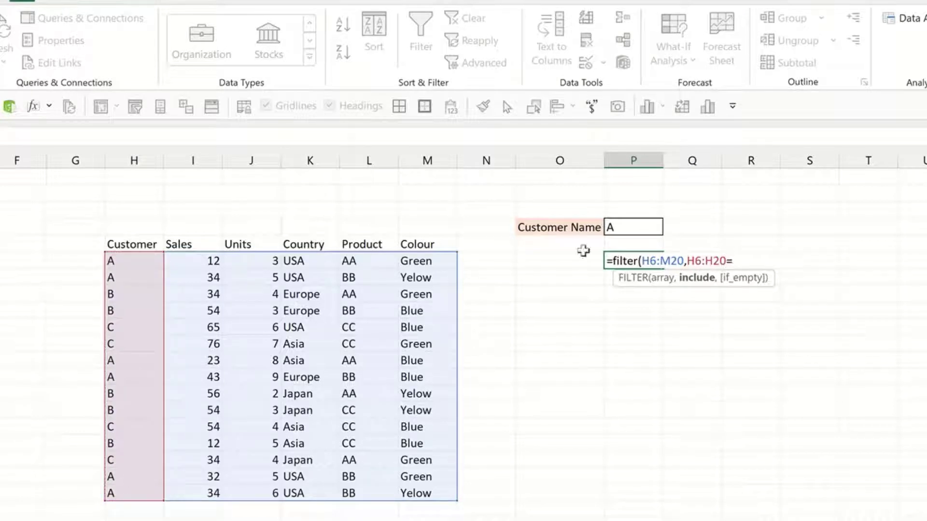
click(623, 227)
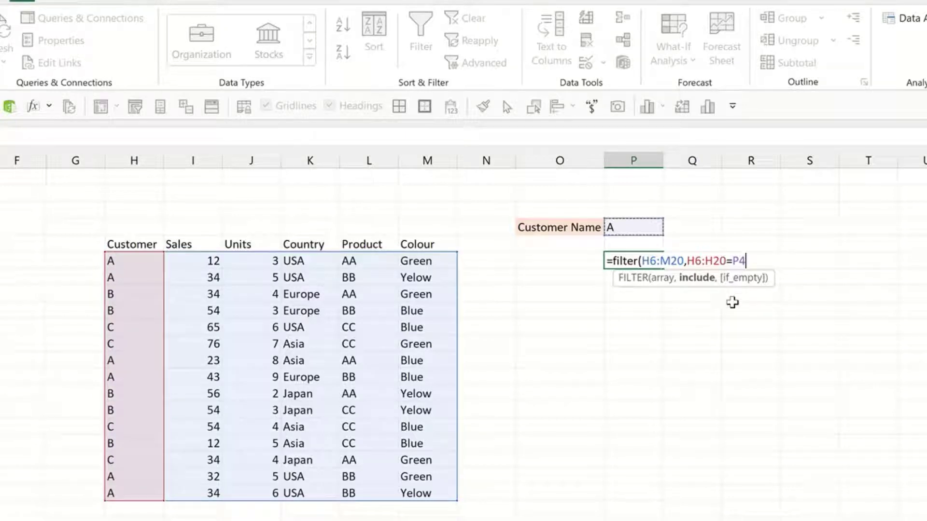
text())
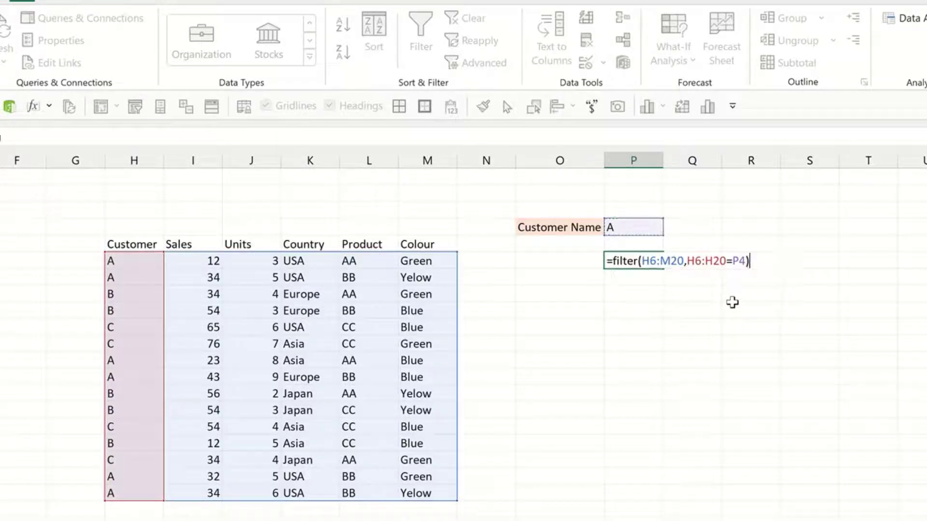
key(Return)
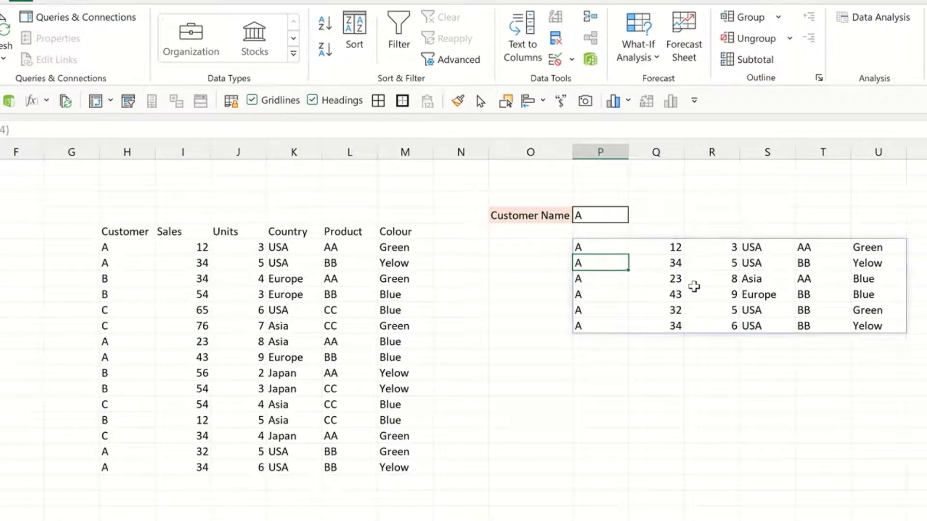
- Check the formula in the first two extracted rows and change the Customer Name in P4 to B
click(598, 245)
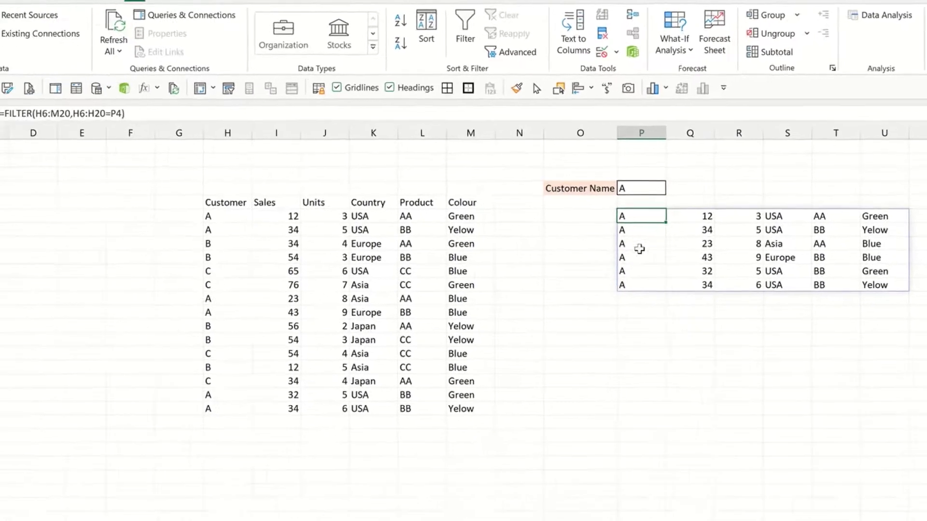
click(647, 229)
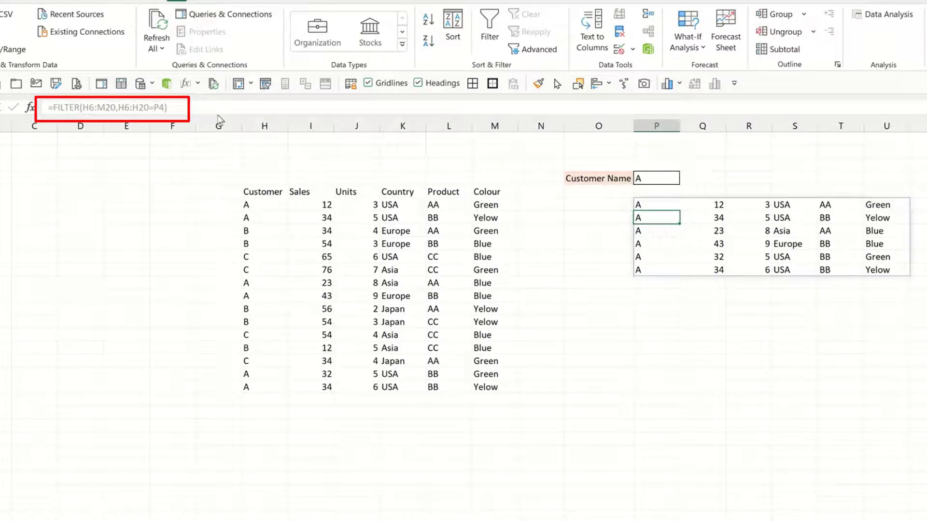
click(658, 202)
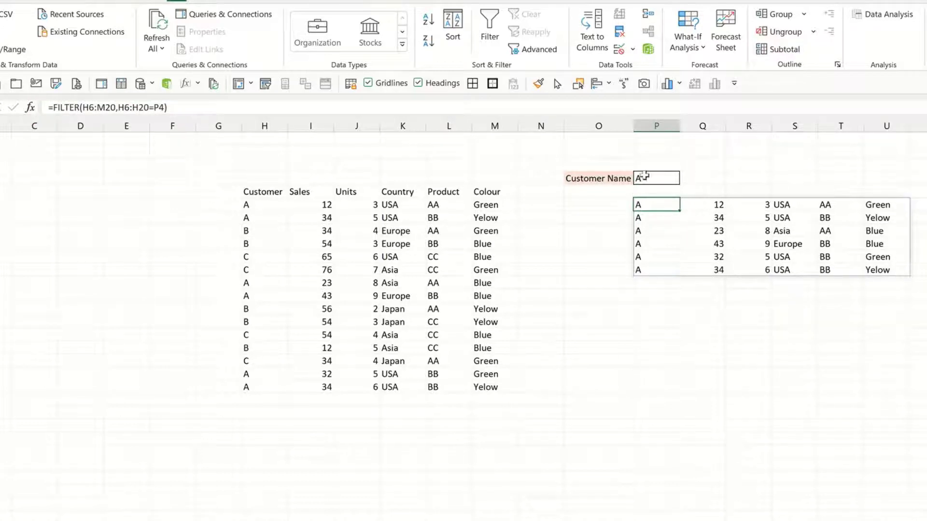
click(644, 178)
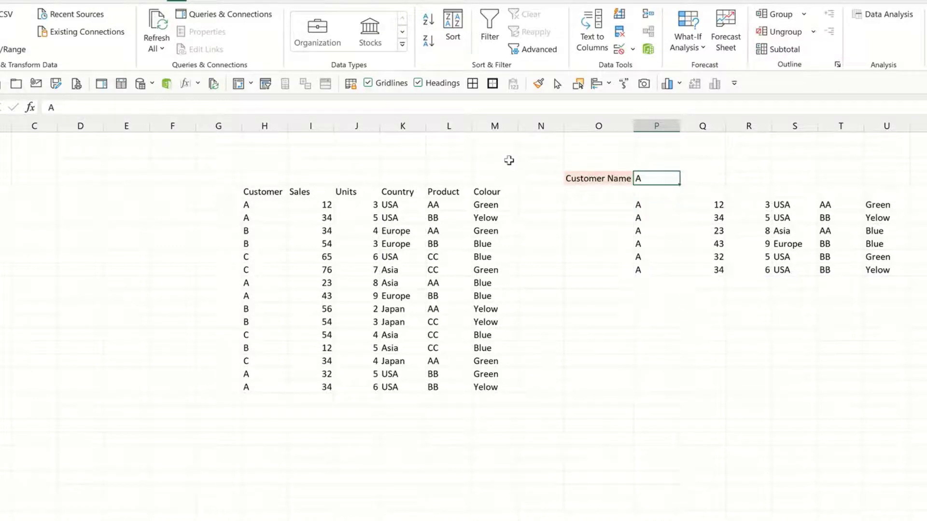
text(B)
key(Return)
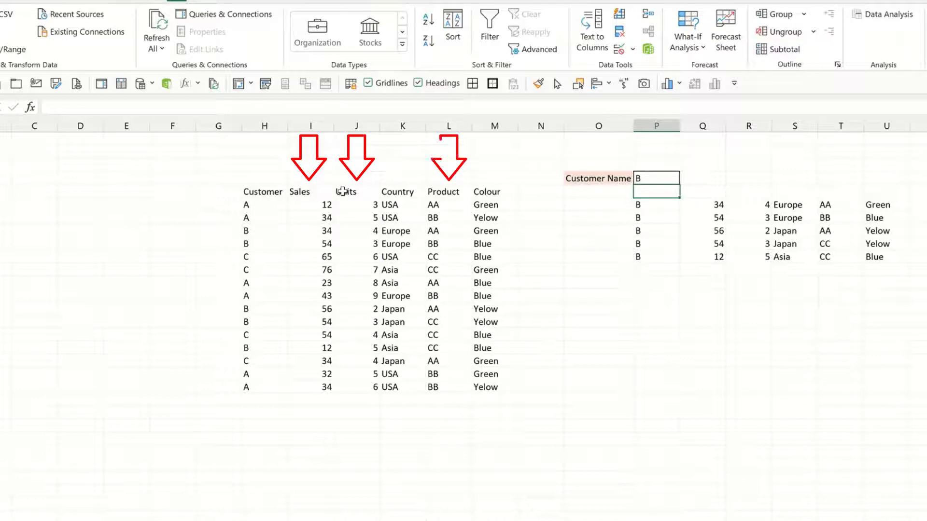
- Examine the Sales, Units and Product headers and the cells above each column of the source table
click(316, 190)
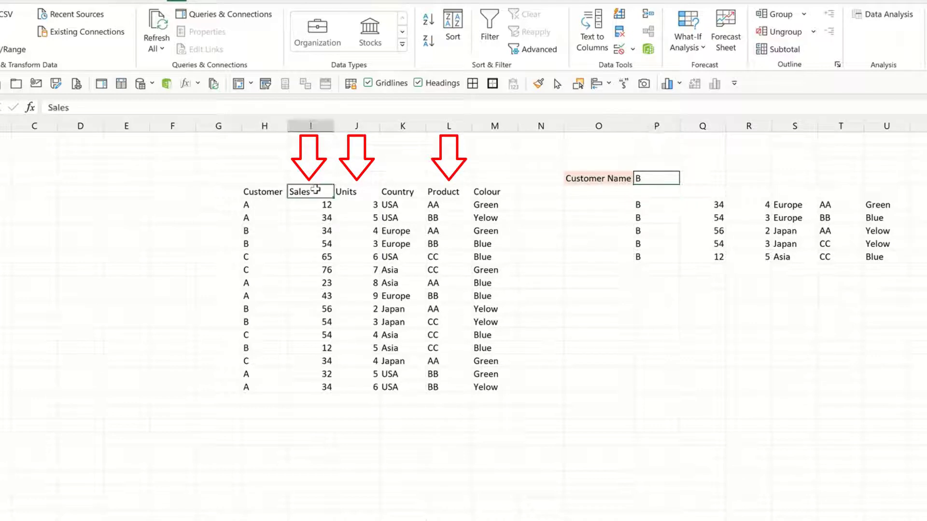
click(357, 192)
click(449, 190)
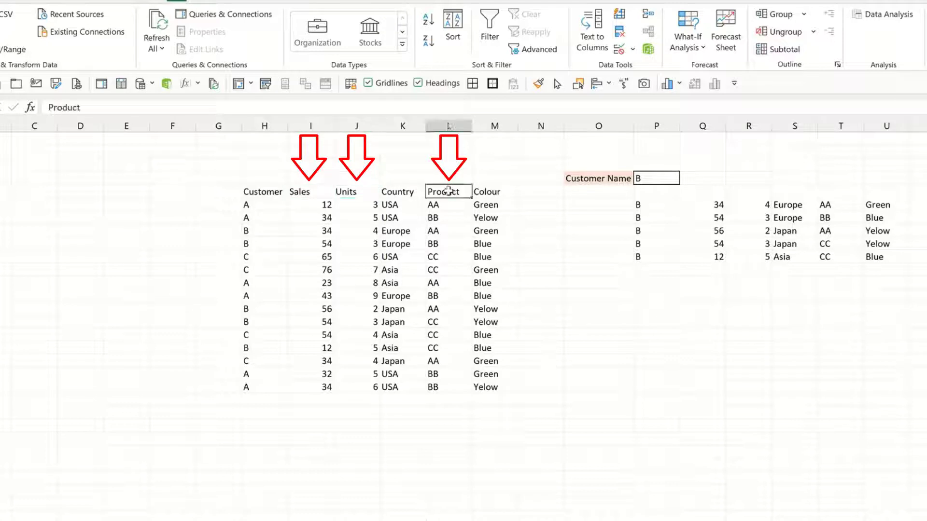
click(263, 176)
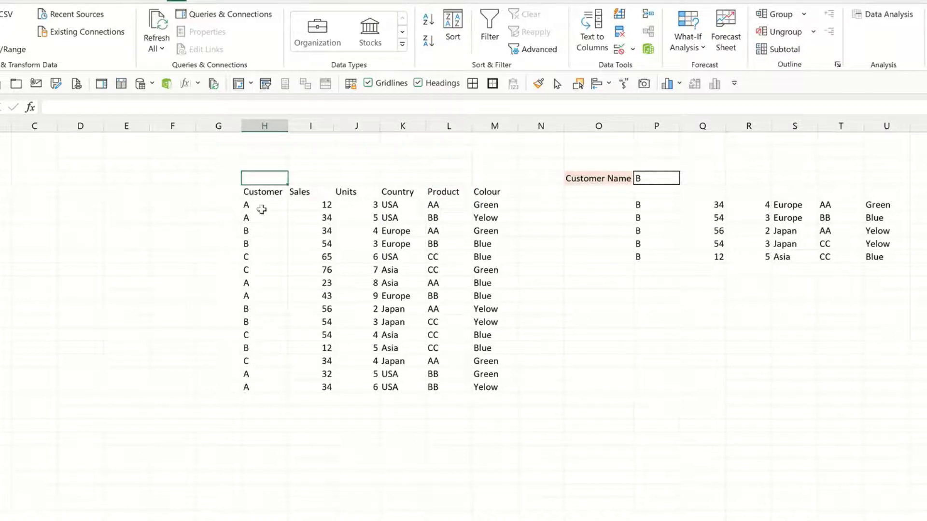
click(304, 178)
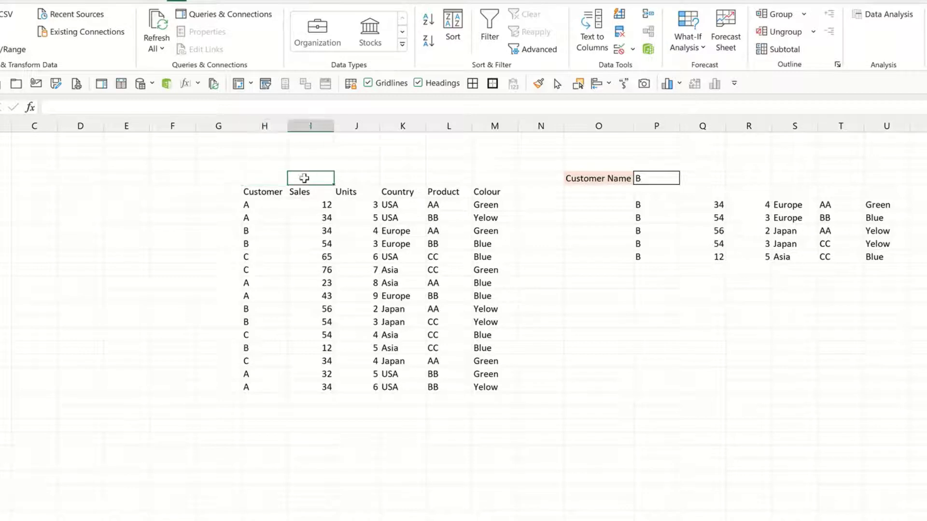
click(357, 177)
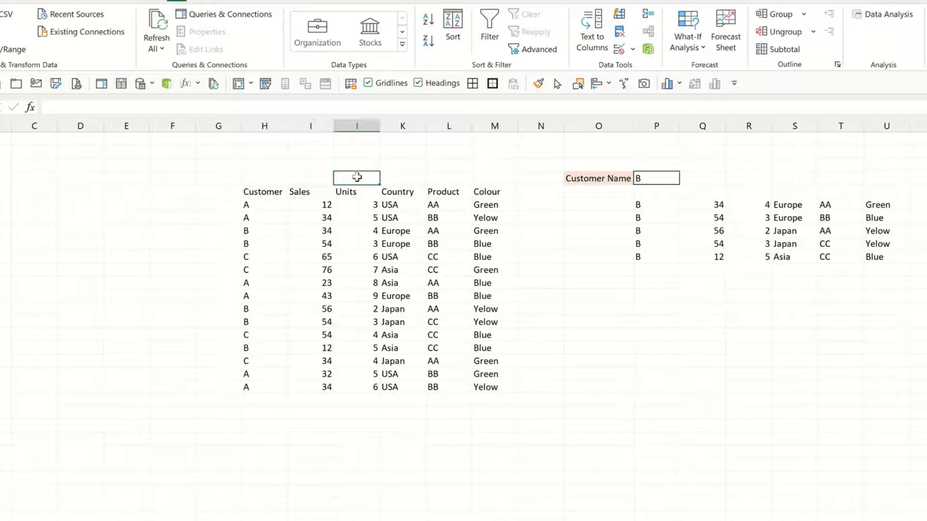
click(406, 177)
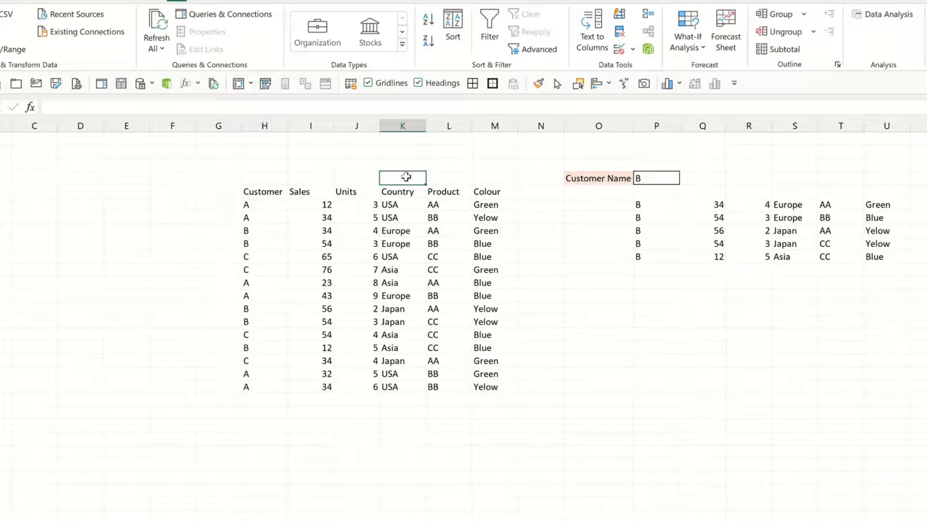
click(438, 181)
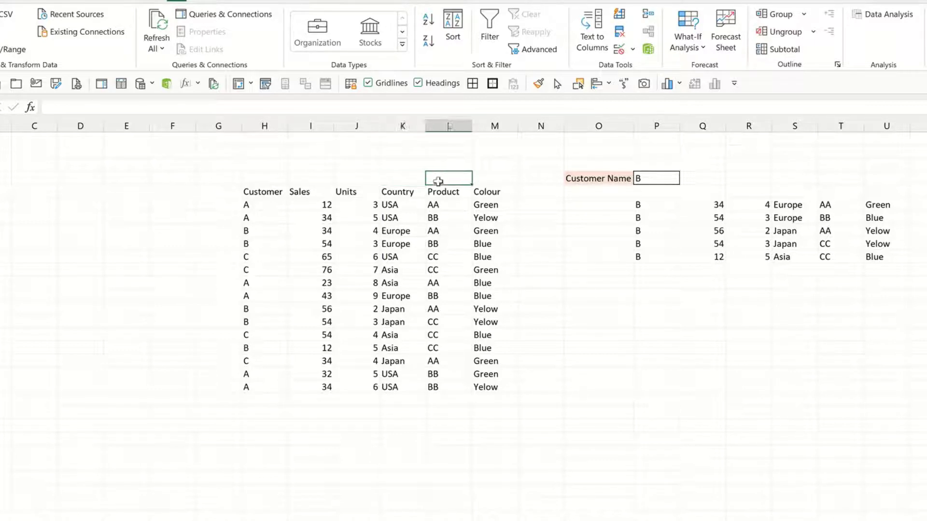
click(491, 180)
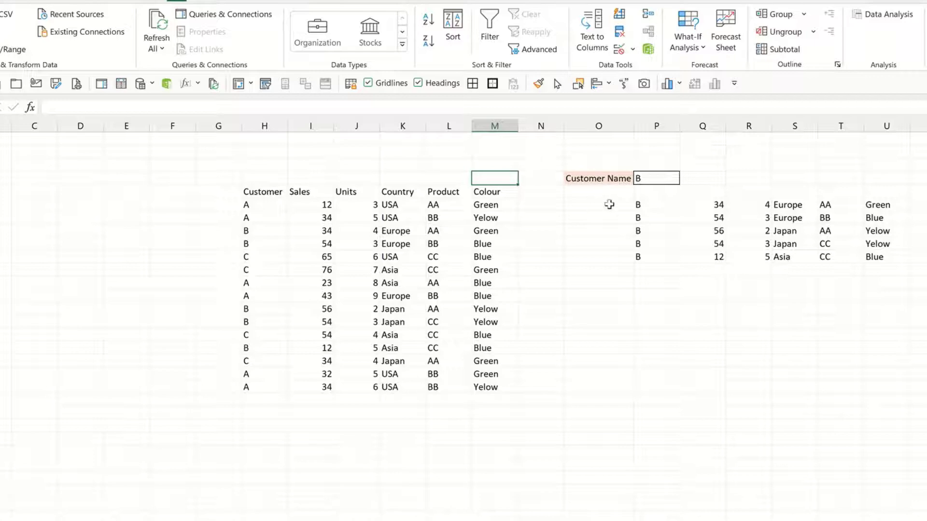
- Nest the P6 formula in a second FILTER that returns only Sales, Units and Product: =FILTER(FILTER(H6:M20,H6:H20=P4),{0,1,1,0,1,0})
click(641, 206)
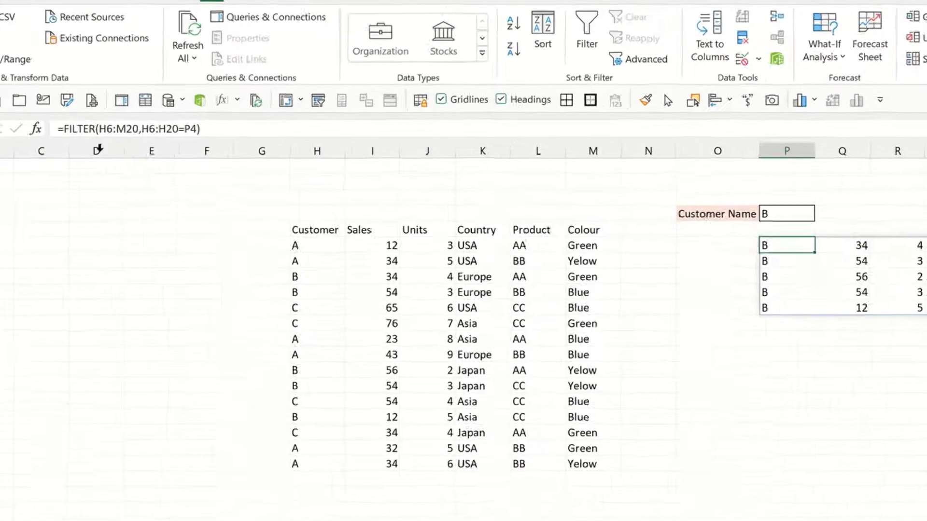
click(91, 183)
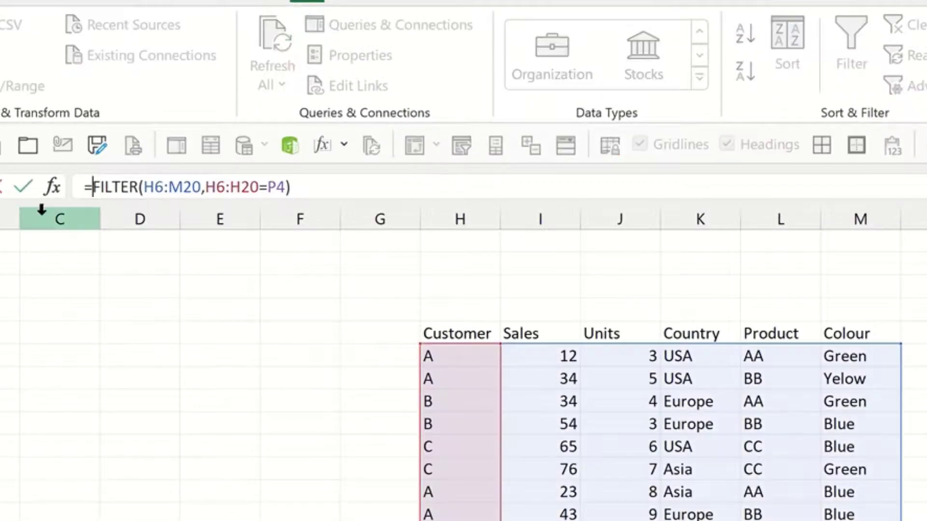
text(Filter)
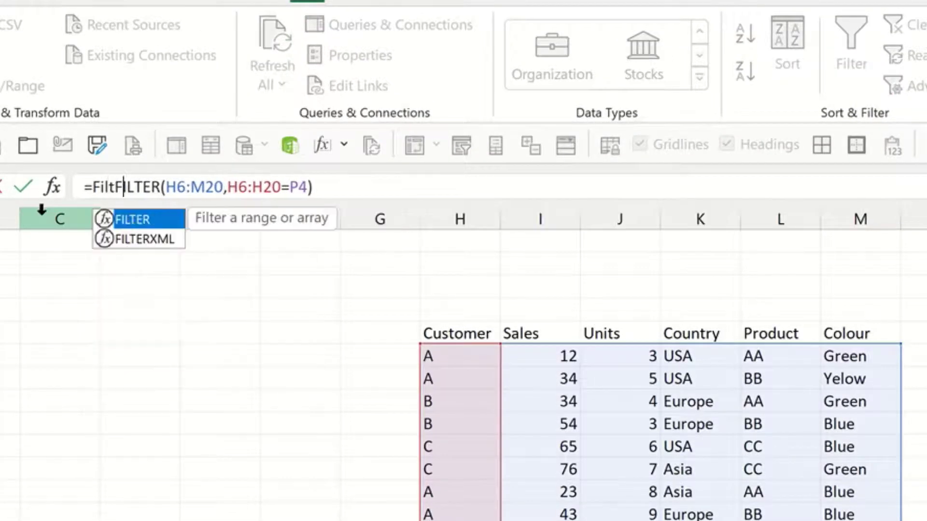
text(()
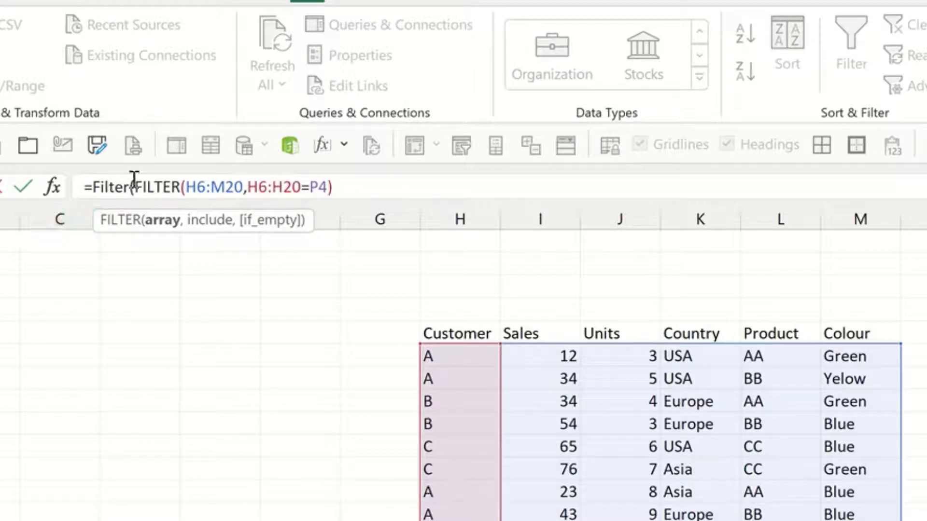
click(340, 187)
text(,)
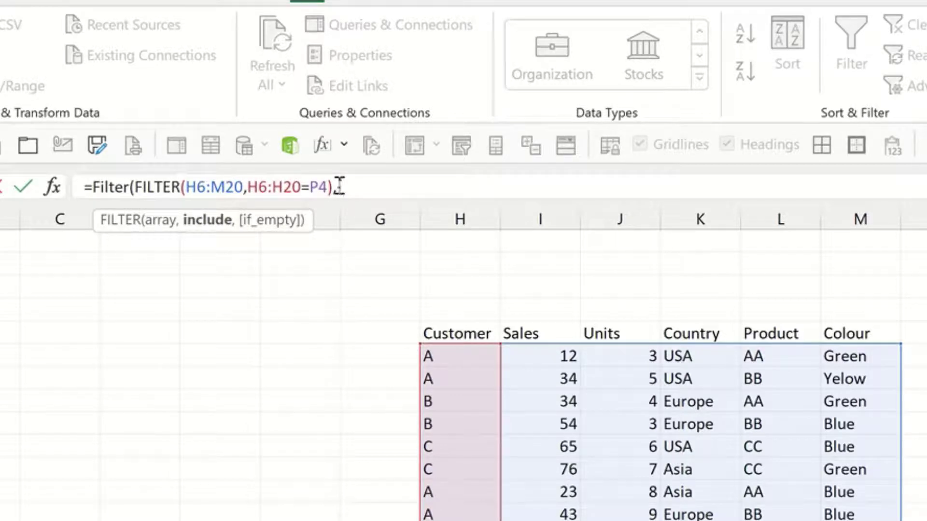
text({0,1,1,0,)
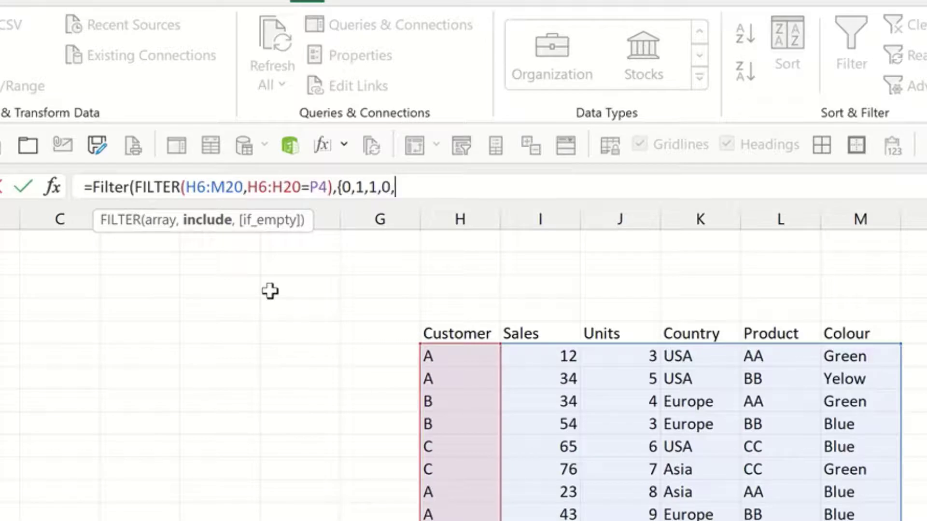
text(1,0}))
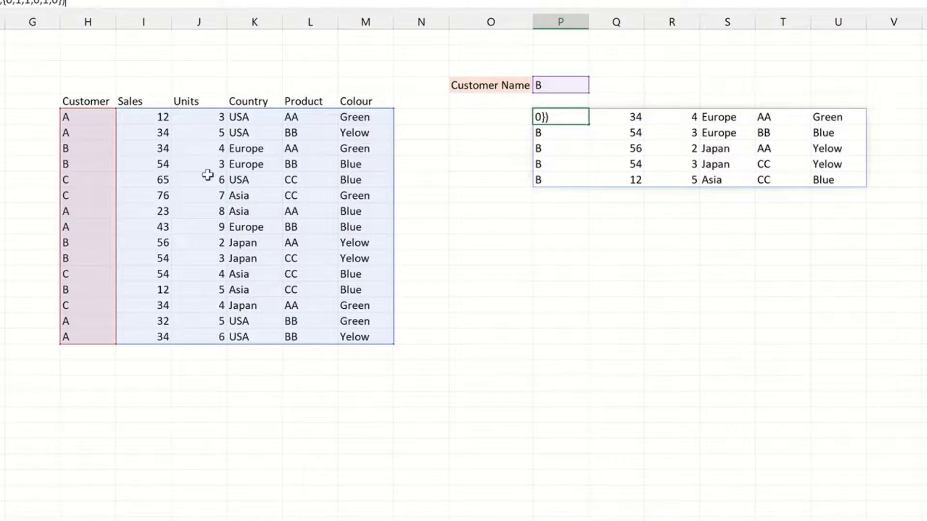
key(Return)
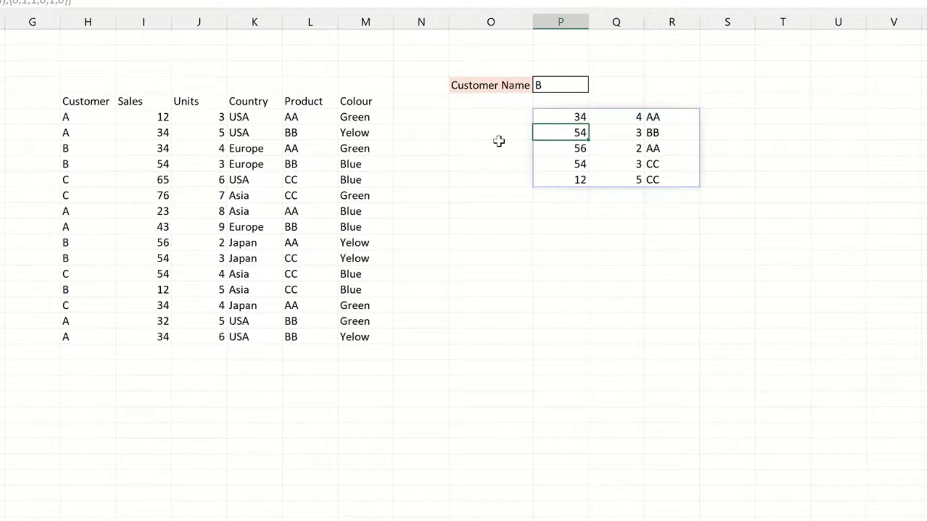
- Change the Customer Name criterion in P4 to C to test the nested formula
click(547, 86)
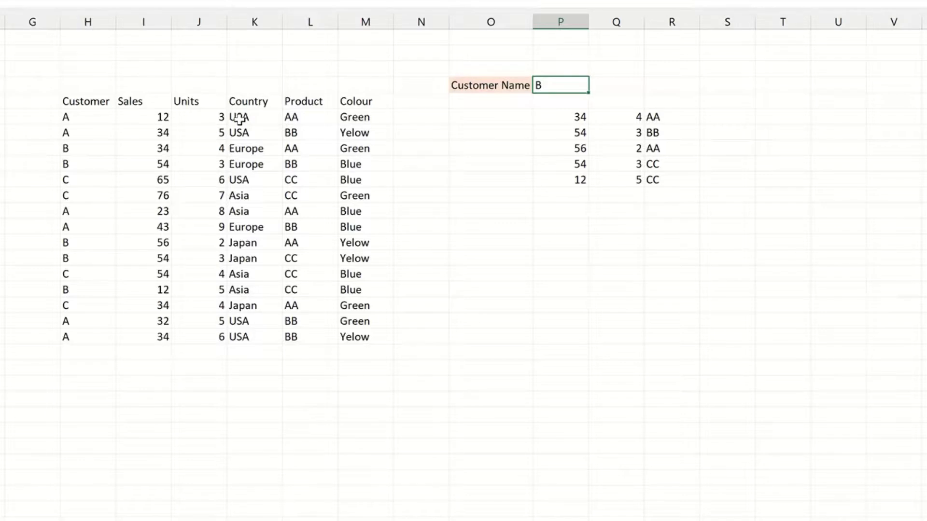
text(C)
key(Return)
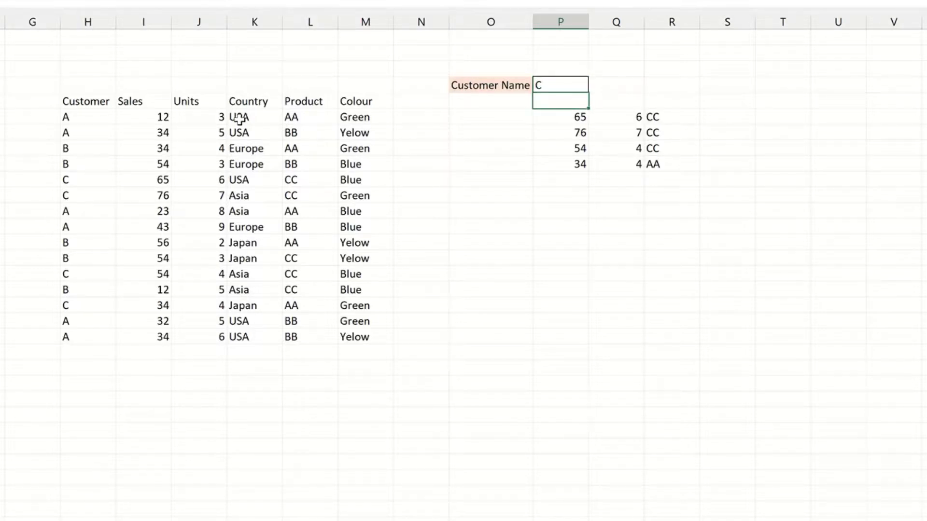
- Enter the headers Sales, Units and Product in cells P5 to R5 above the extracted columns
text(Sales)
key(Tab)
text(Units)
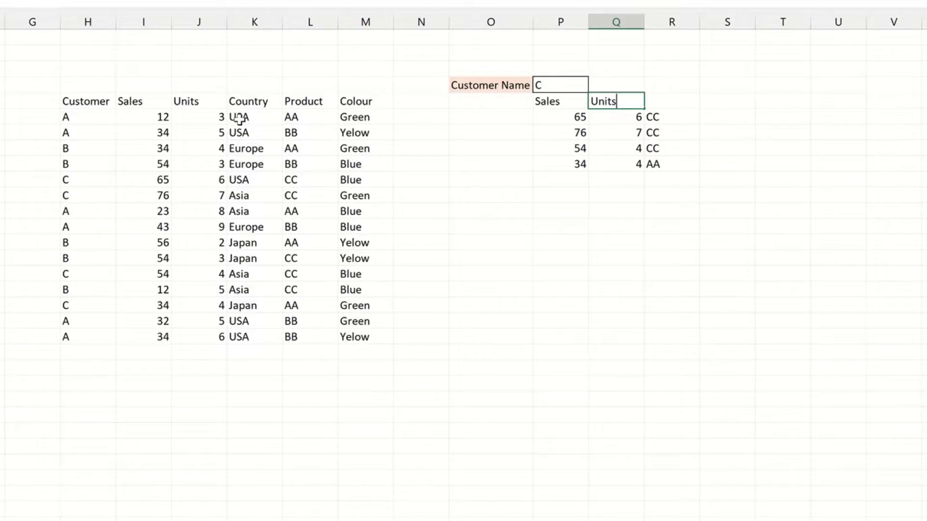
key(Tab)
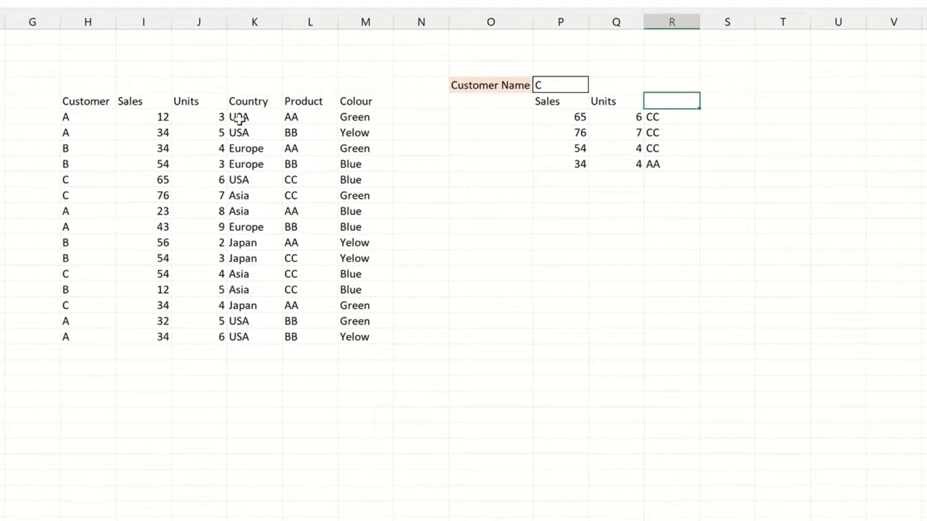
text(Product)
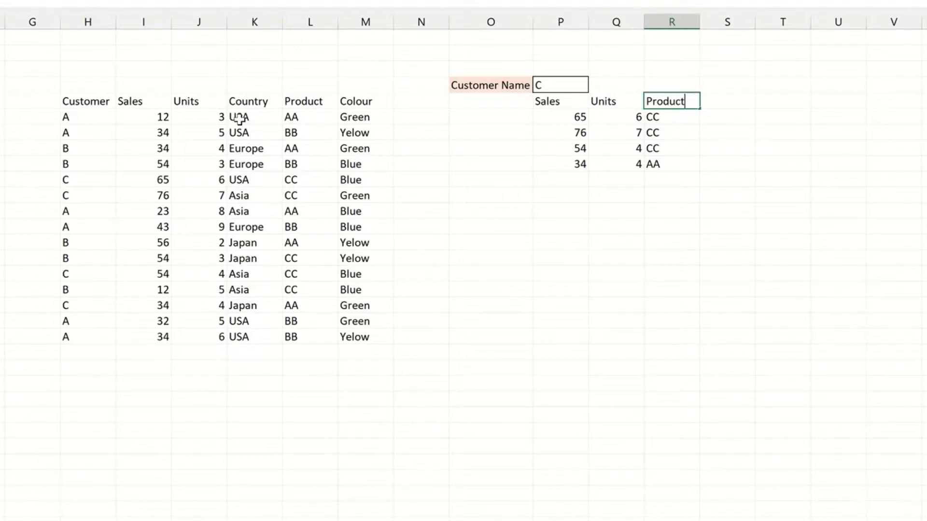
click(531, 157)
- Set the Customer Name criterion in P4 to B
click(543, 84)
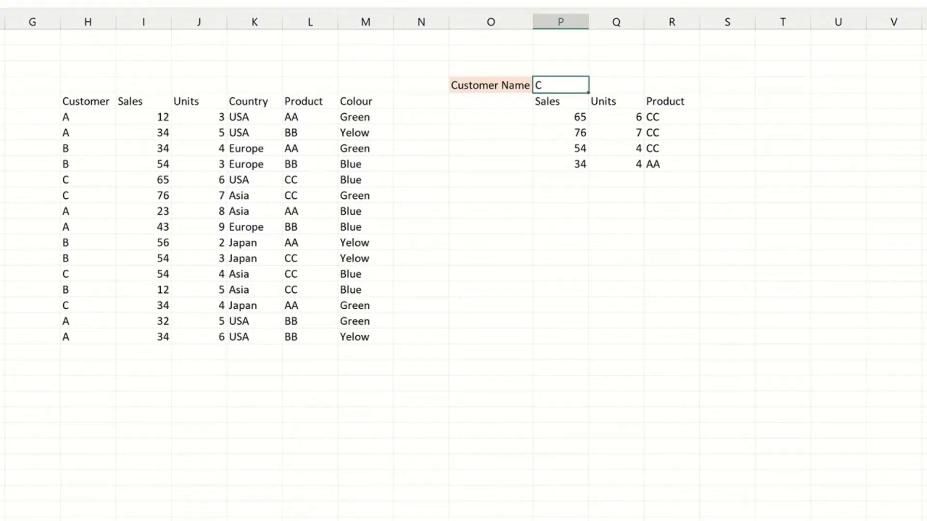
text(B)
key(Return)
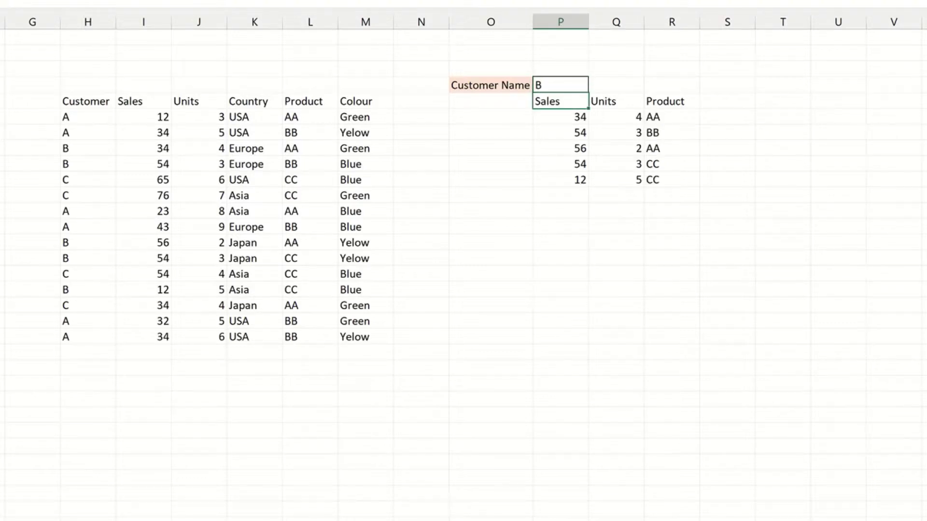